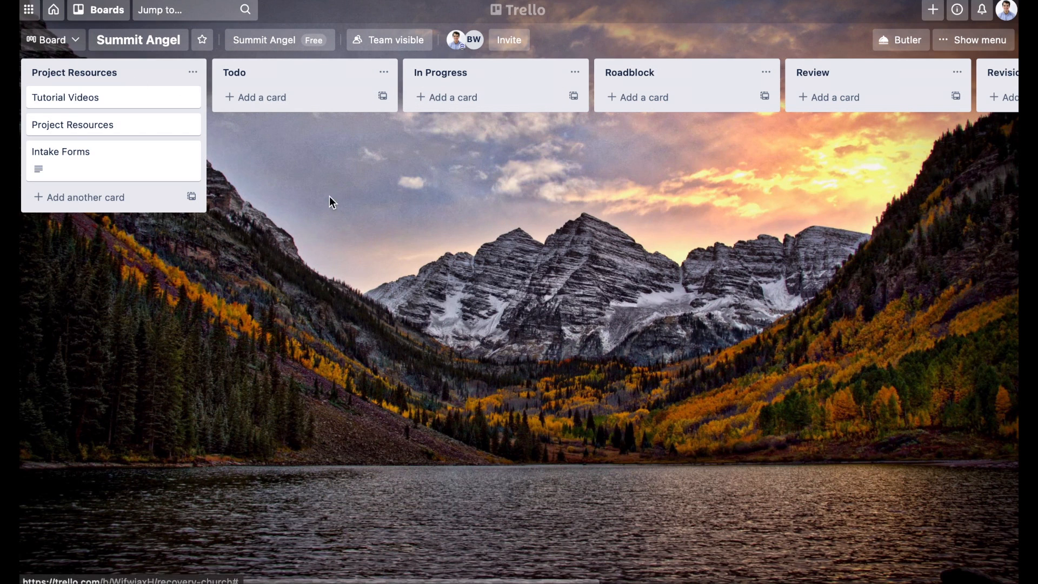
Step: Look through the board's lists from Project Resources to Work Requests/Bids
scroll(331, 199, "right", 2)
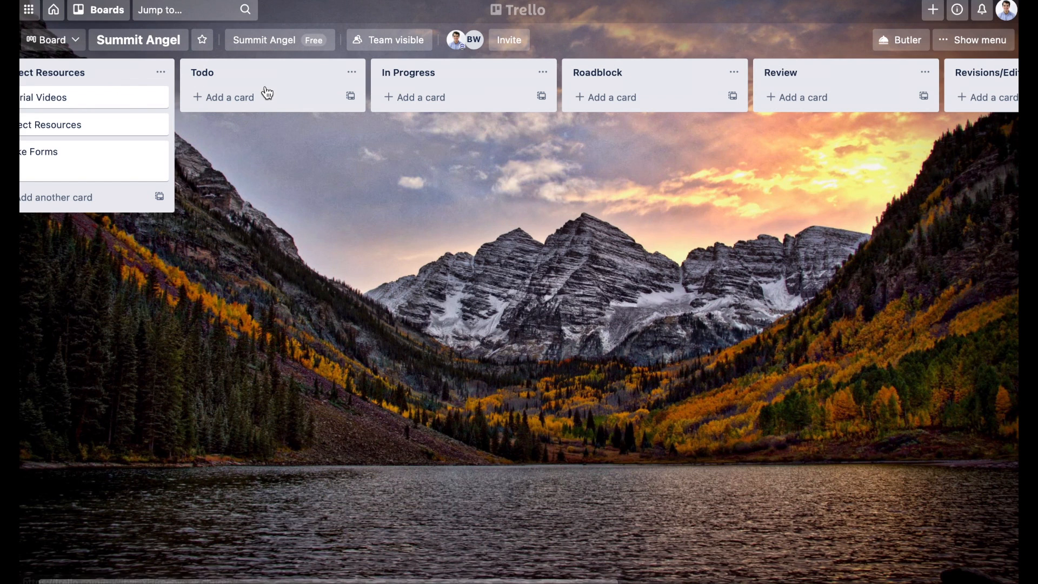
scroll(475, 89, "right", 5)
scroll(575, 79, "right", 3)
scroll(575, 79, "right", 3)
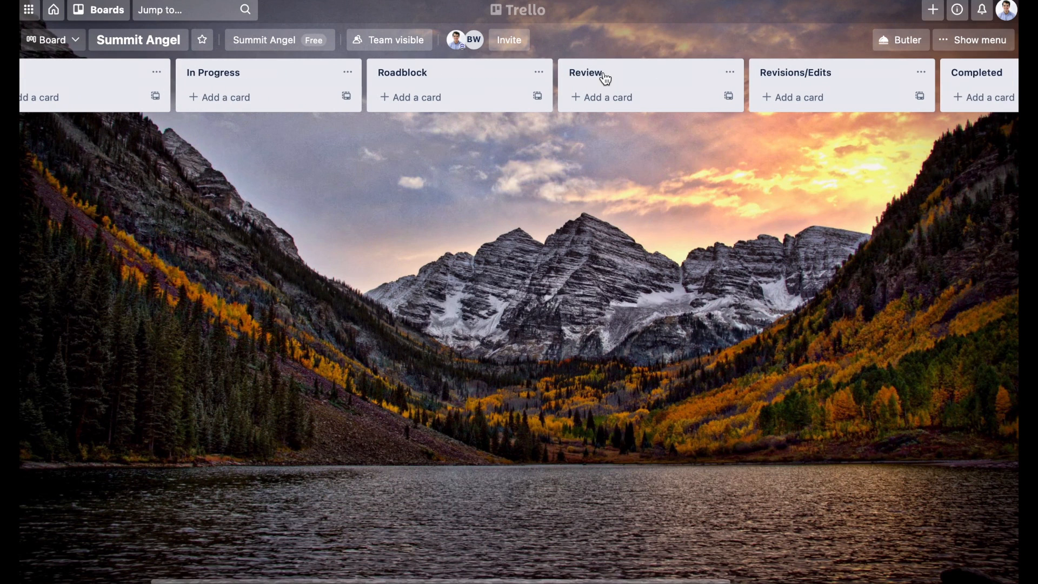
scroll(737, 72, "right", 5)
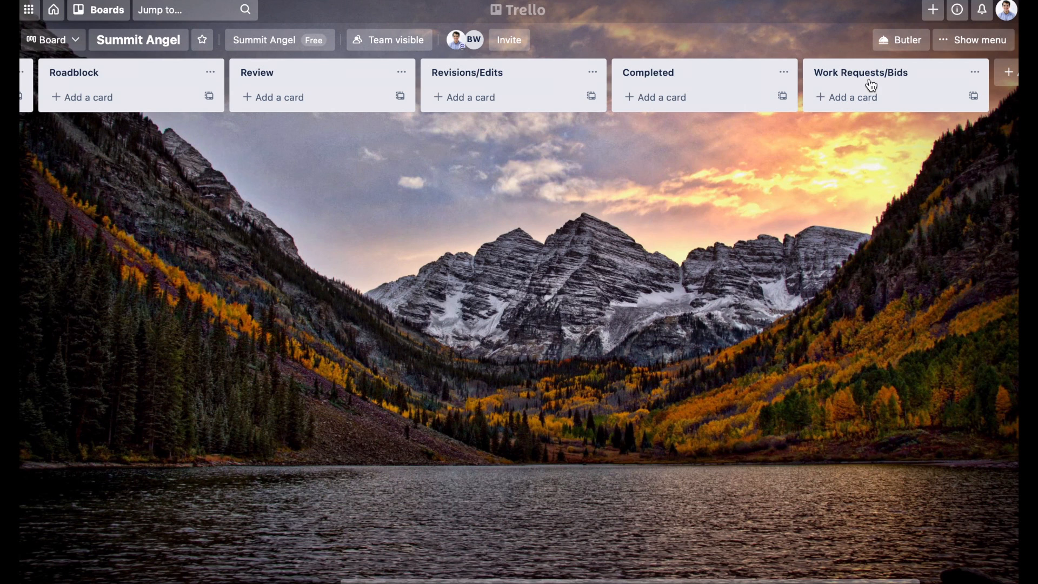
scroll(738, 167, "left", 10)
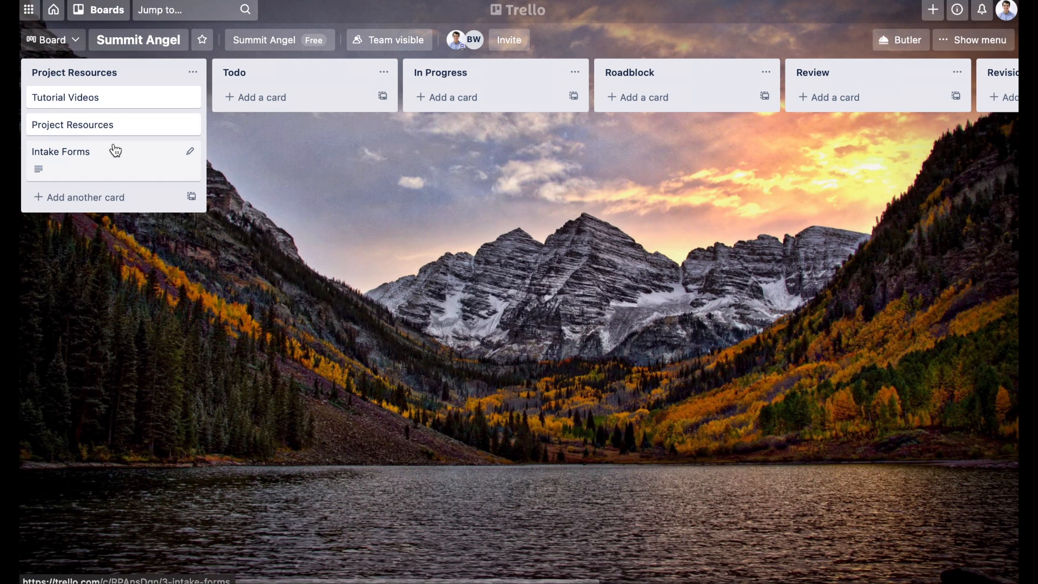
Step: Add a card titled "Password Sheet" to the Project Resources list
left_click(89, 198)
type("Pa")
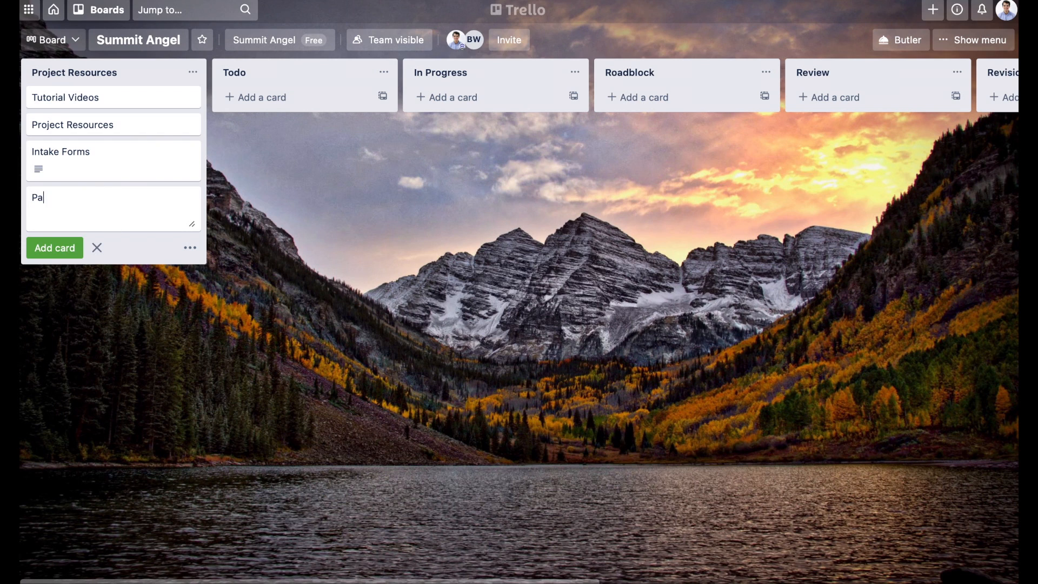
type("ssword Sheet")
key("Return")
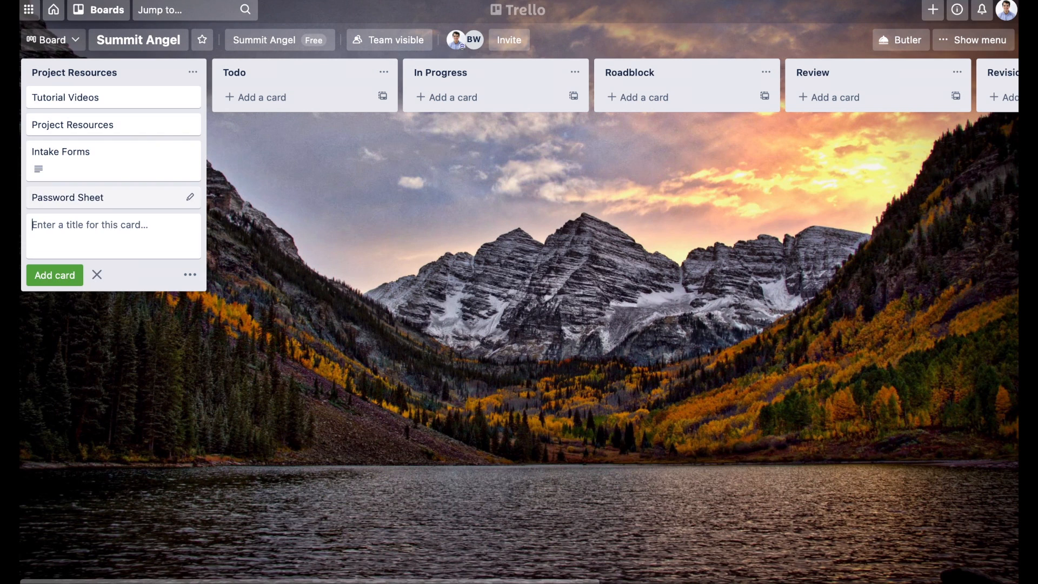
Step: View the details and description areas of the Password Sheet and Tutorial Videos cards, leaving both cards unedited
left_click(119, 195)
left_click(349, 146)
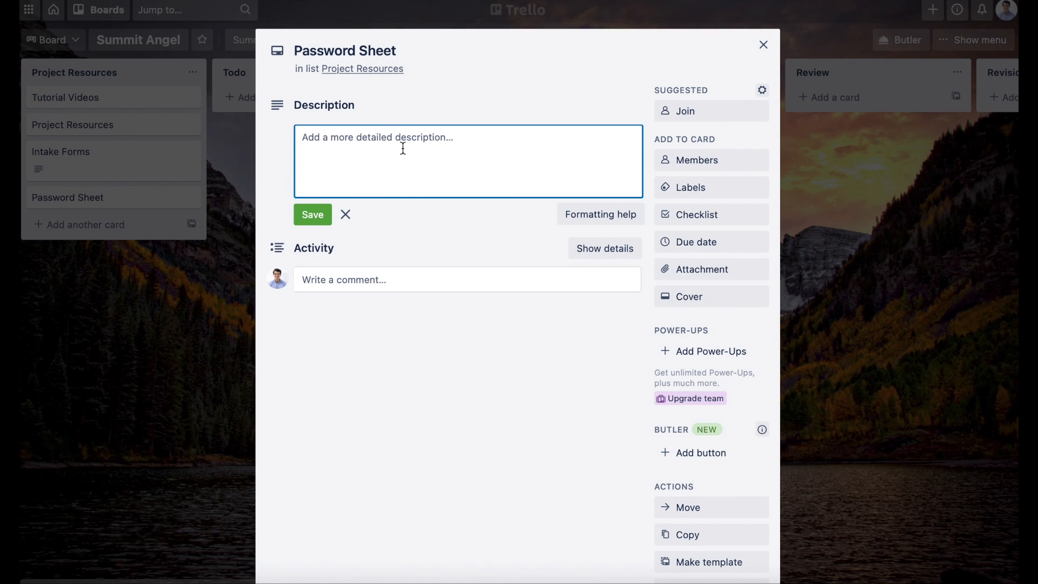
left_click(227, 303)
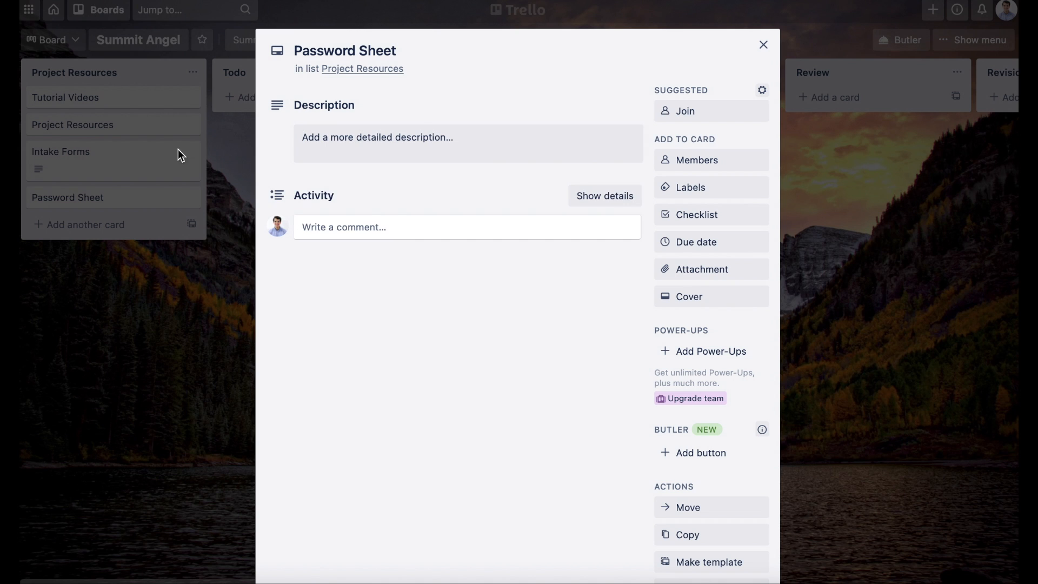
left_click(210, 187)
left_click(123, 99)
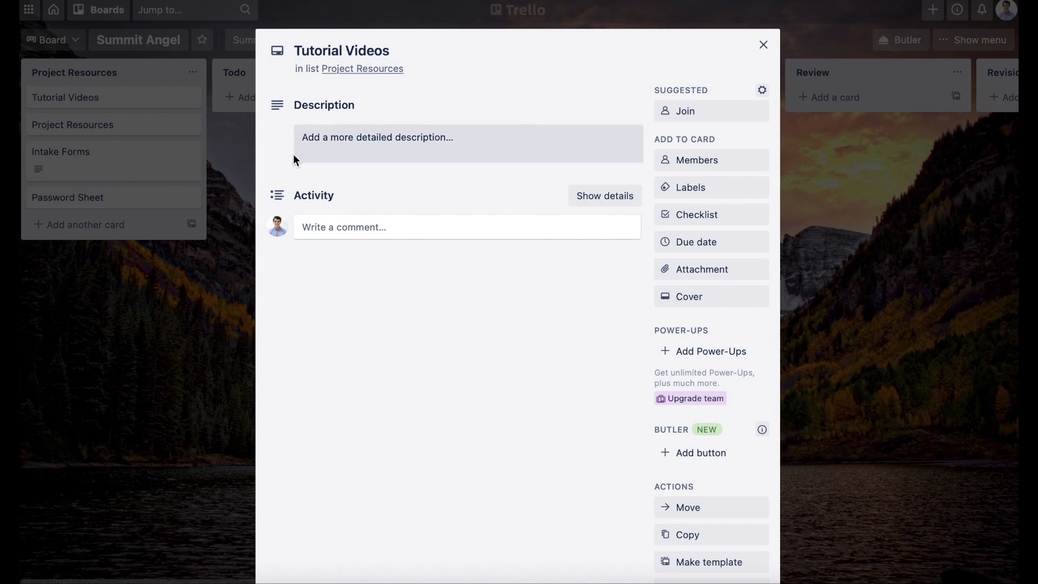
left_click(132, 420)
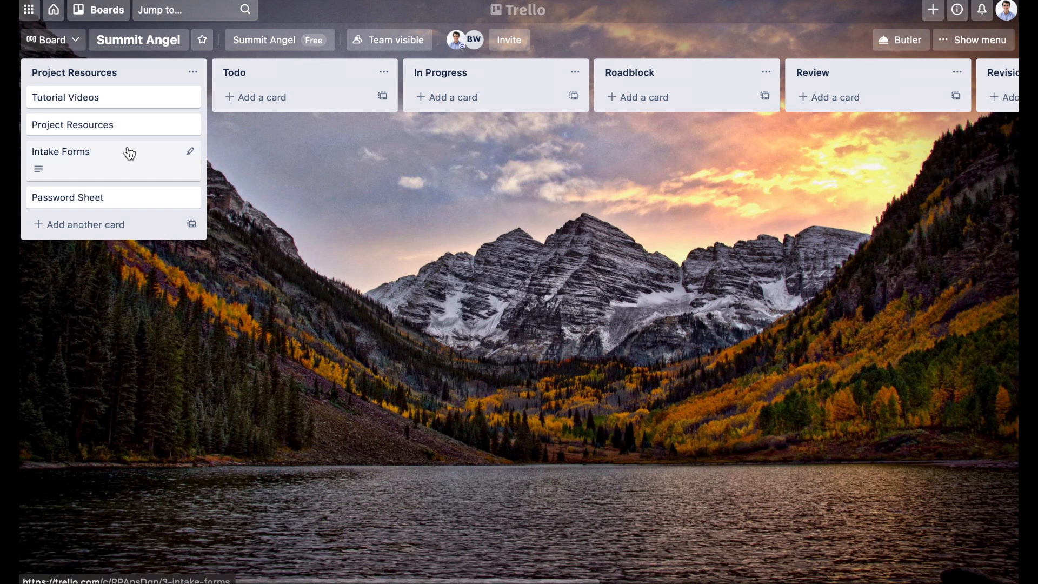
Step: Add three cards to the Todo list titled "Logo", "E-Commerce" and "Landing Page Update"
scroll(292, 111, "right", 3)
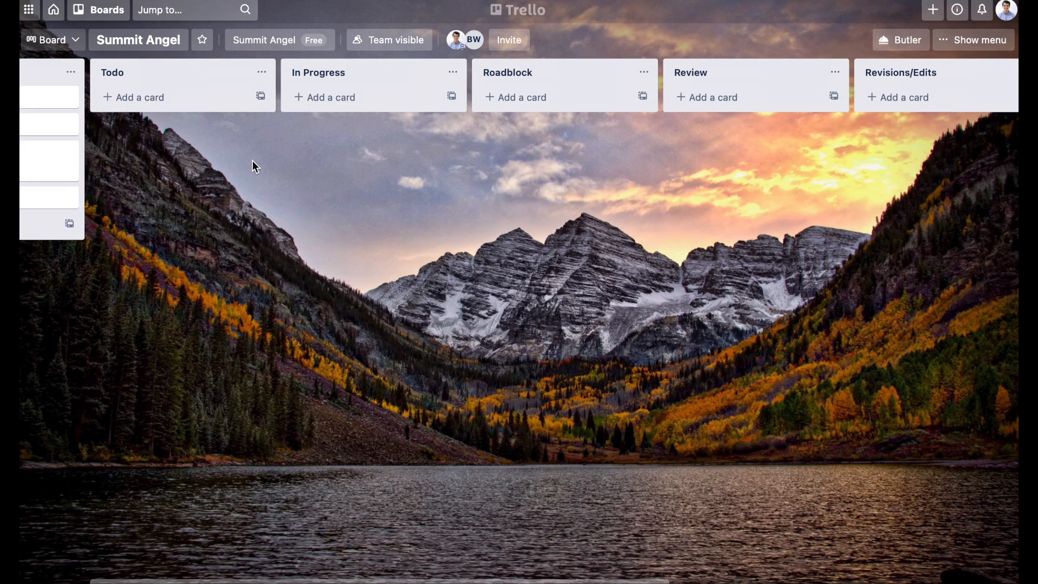
left_click(157, 110)
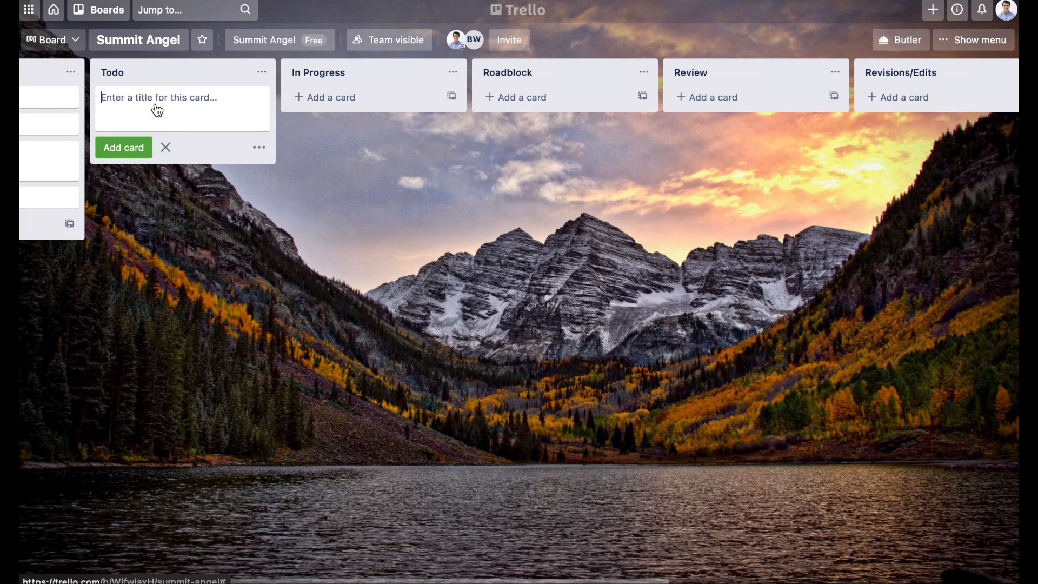
type("Logo")
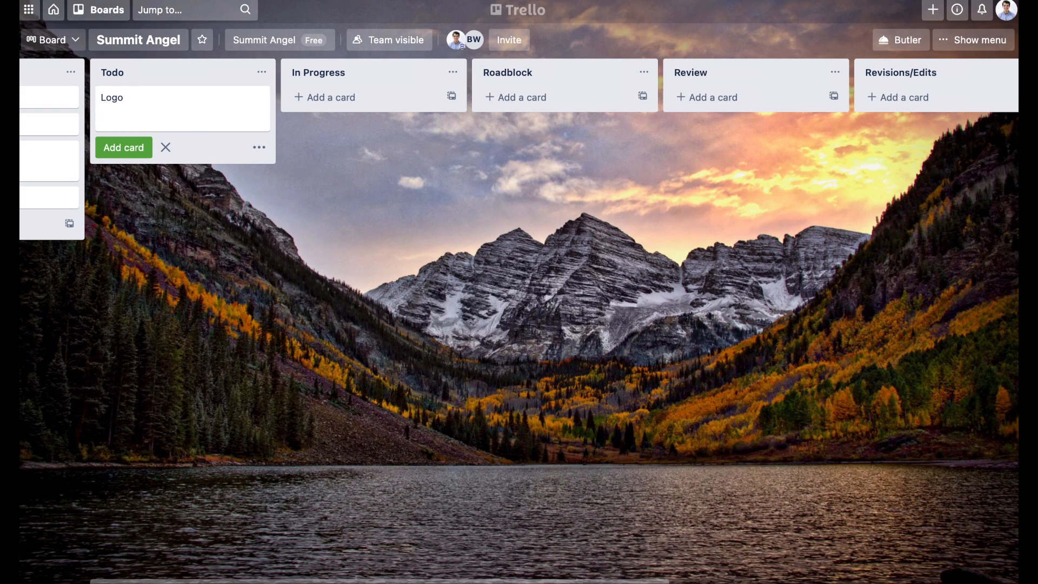
key("Return")
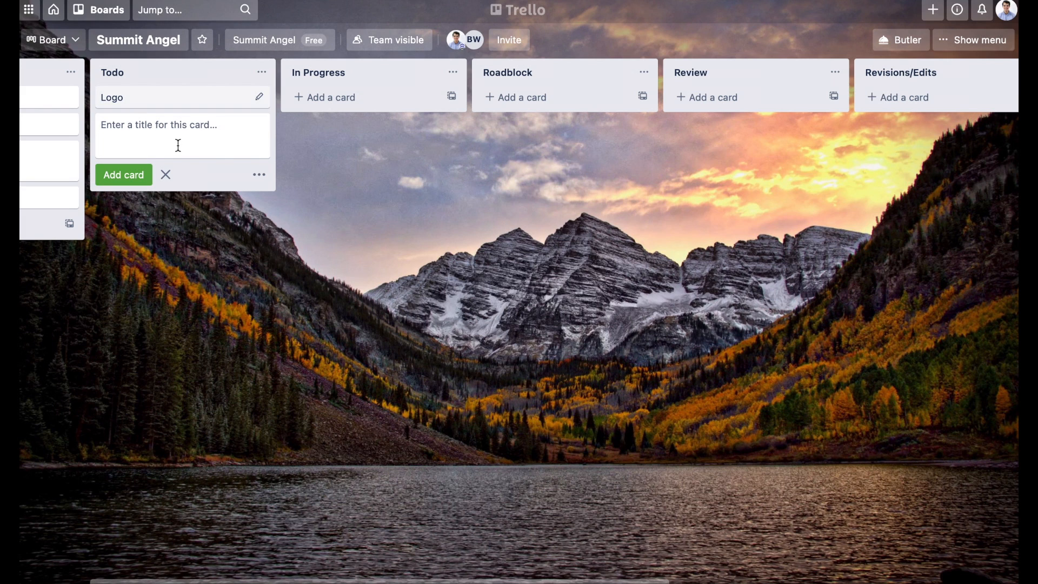
type("E-")
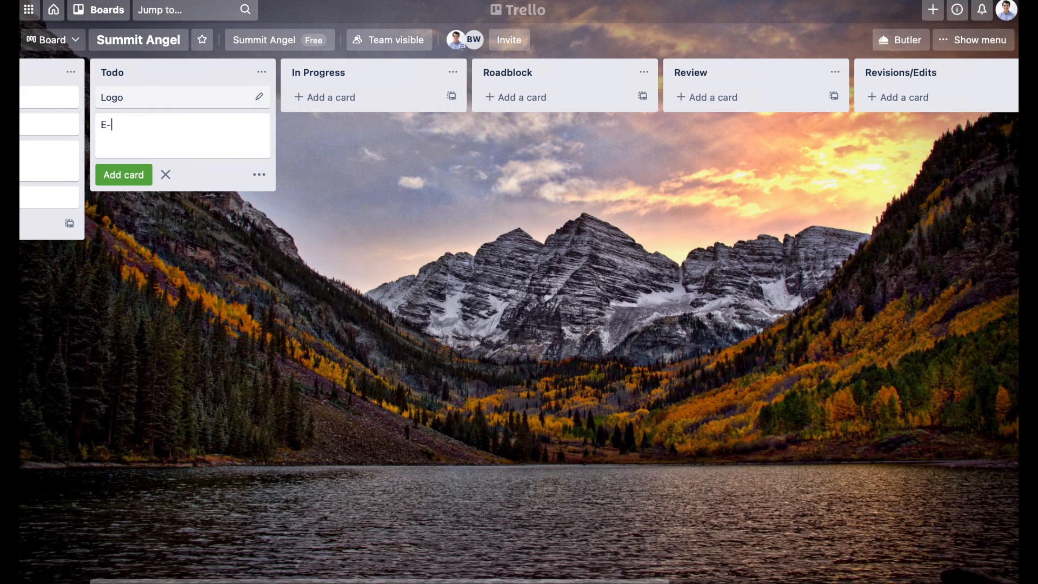
type("Commerce")
key("Return")
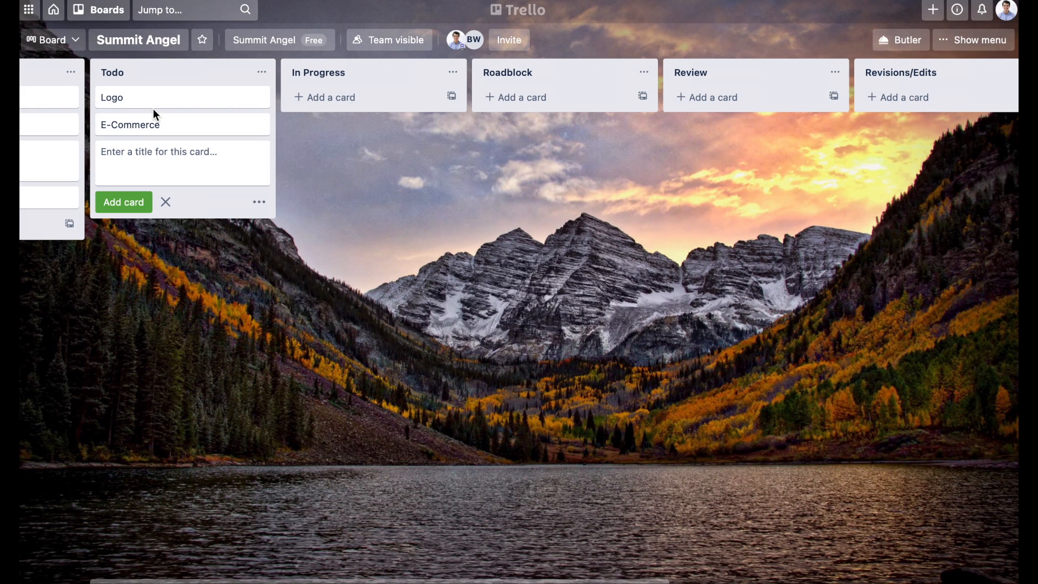
type("Landing")
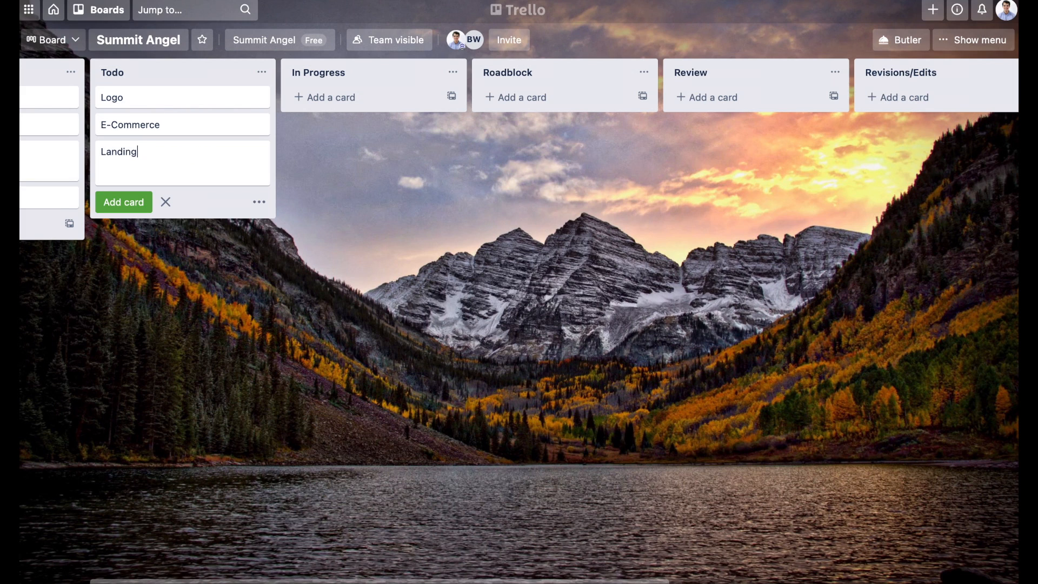
type(" Page Update")
key("Return")
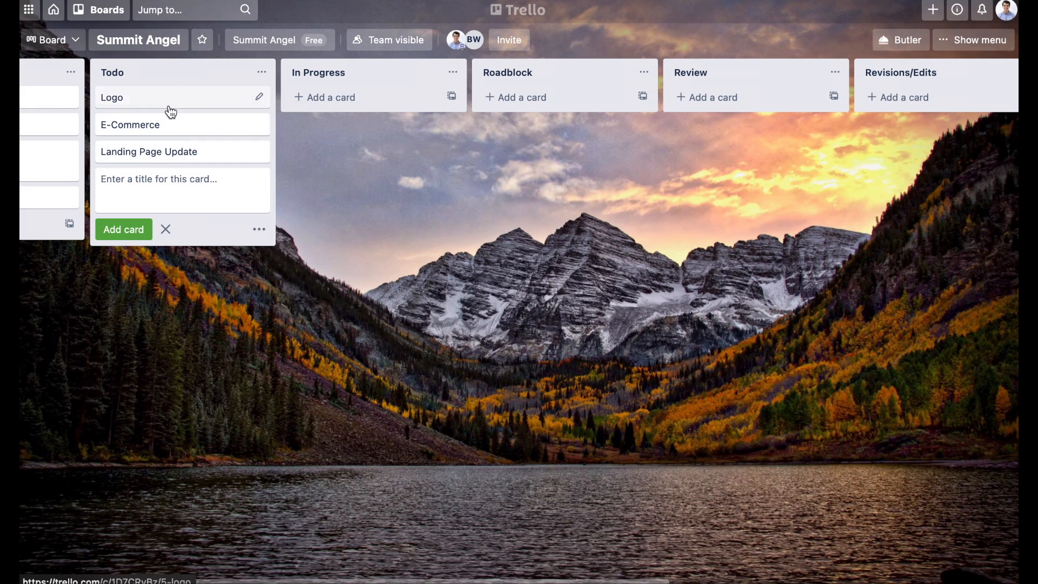
Step: Move the Logo card to In Progress and save its description as "New logo to be in black and white. Squared with font as arial."
scroll(296, 144, "left", 1)
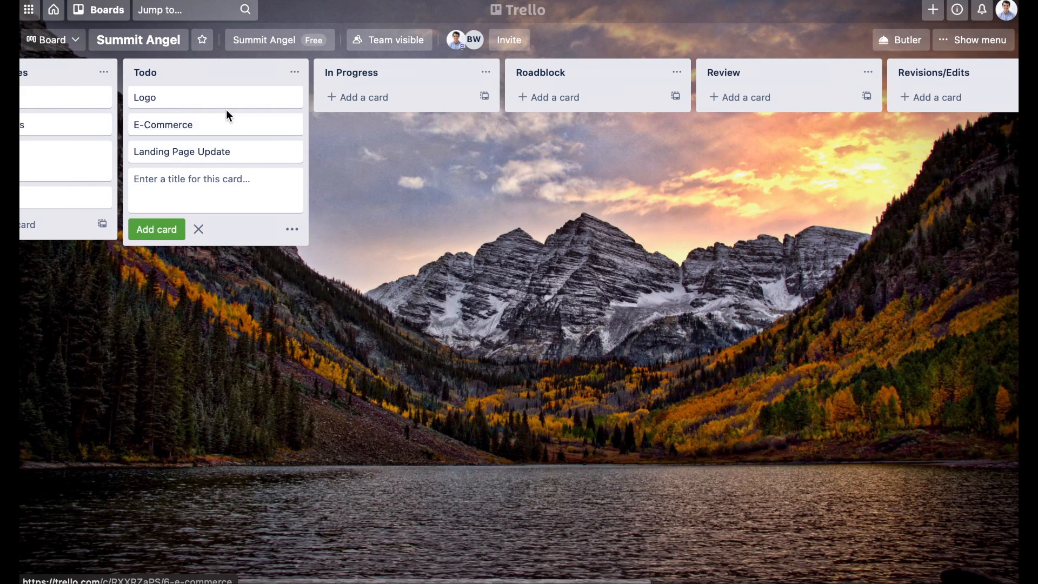
left_click_drag(190, 101, 404, 106)
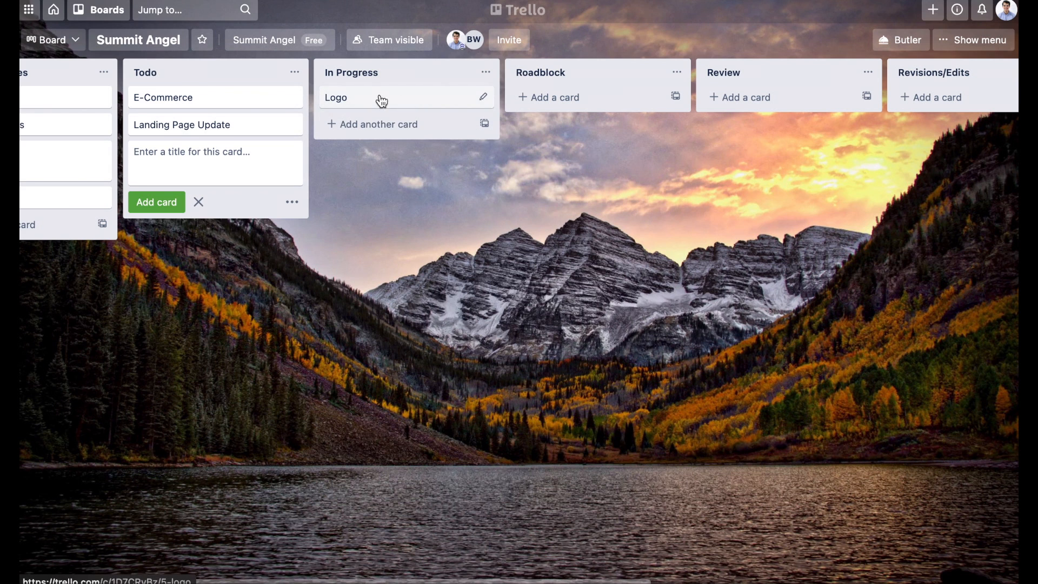
left_click(423, 96)
left_click(381, 145)
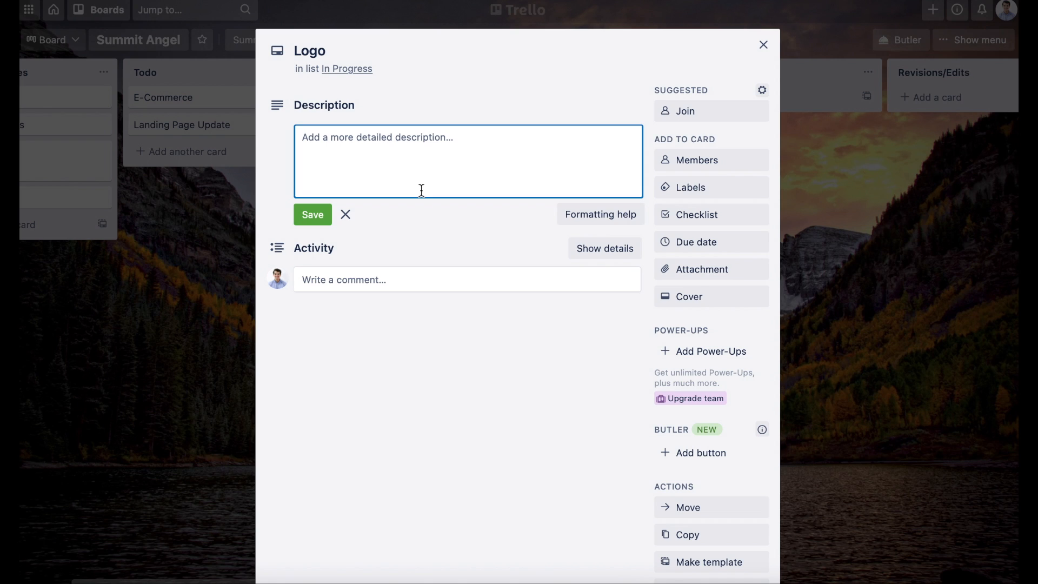
type("New logo ")
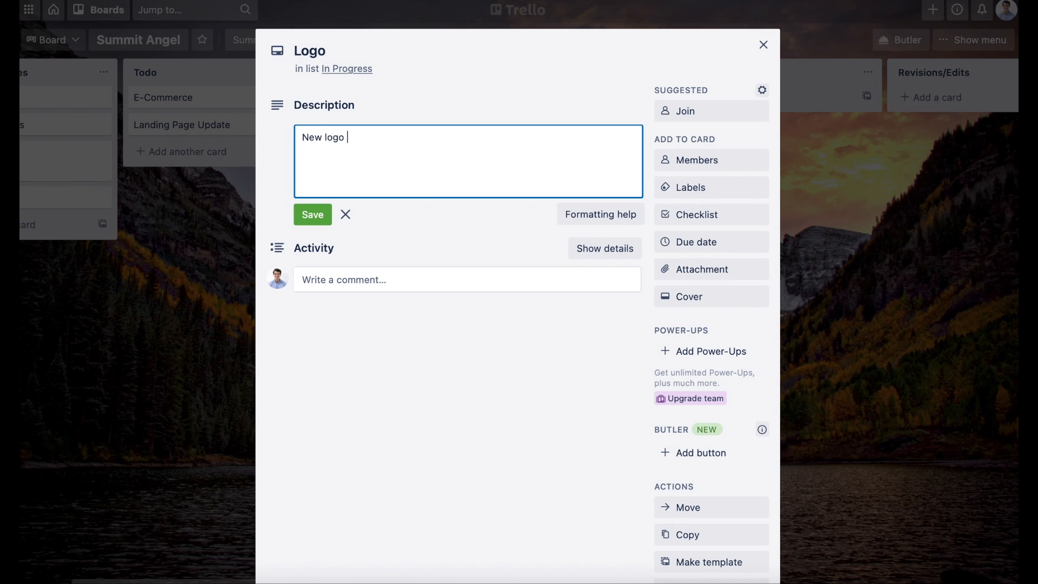
type("to be in black and white")
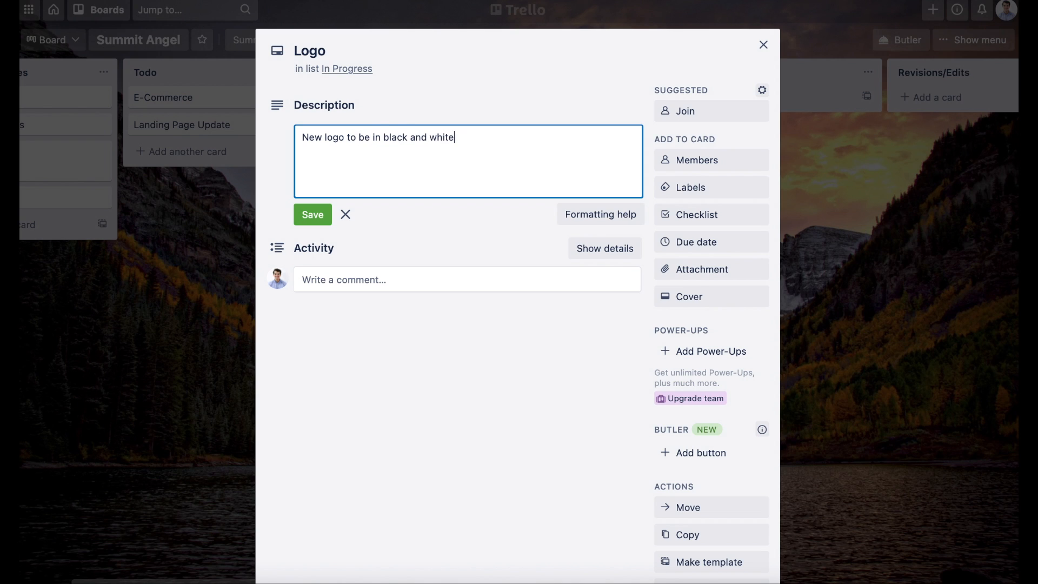
type(". Squared with font as arial.")
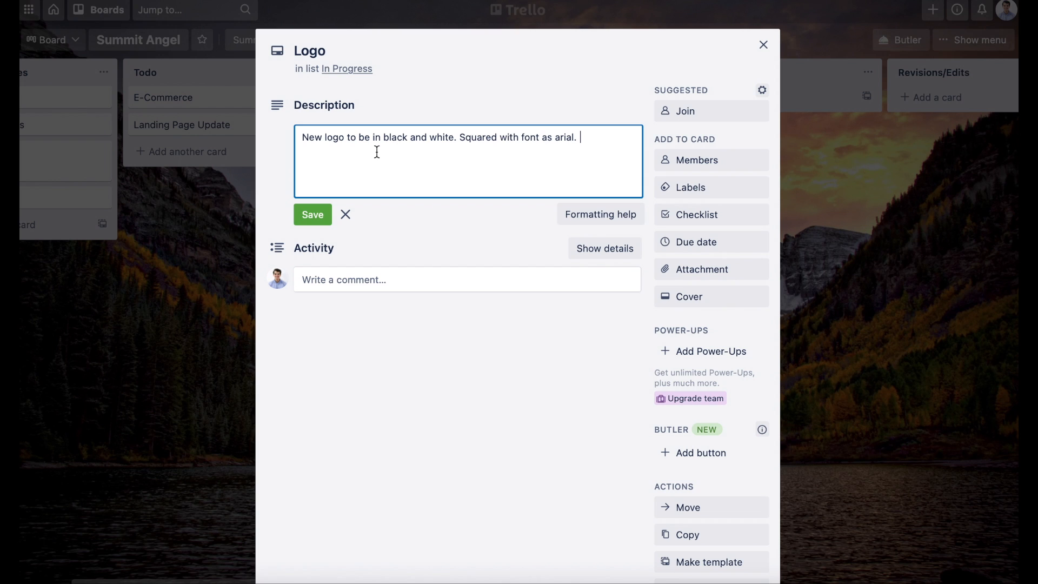
left_click(317, 221)
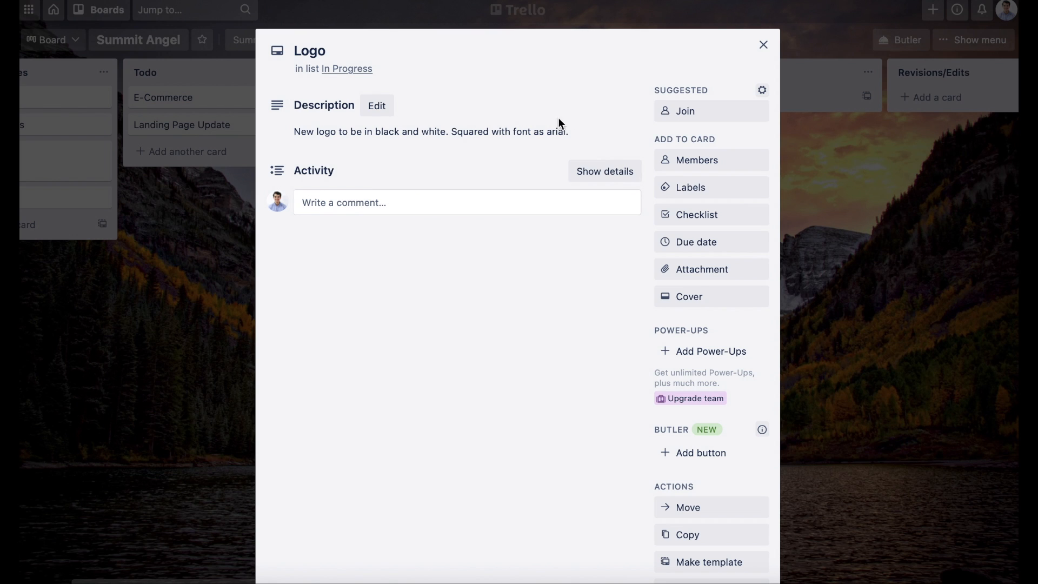
Step: Add a checklist to the Logo card with items "Original Design options", "Round 1" and "Round 2", and mark the first two complete
left_click(707, 220)
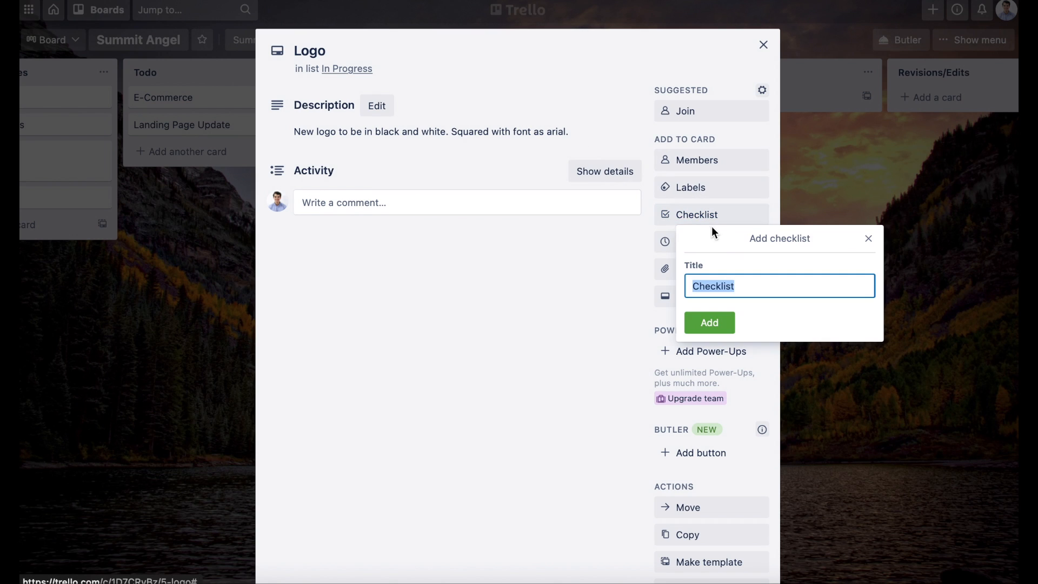
key("Return")
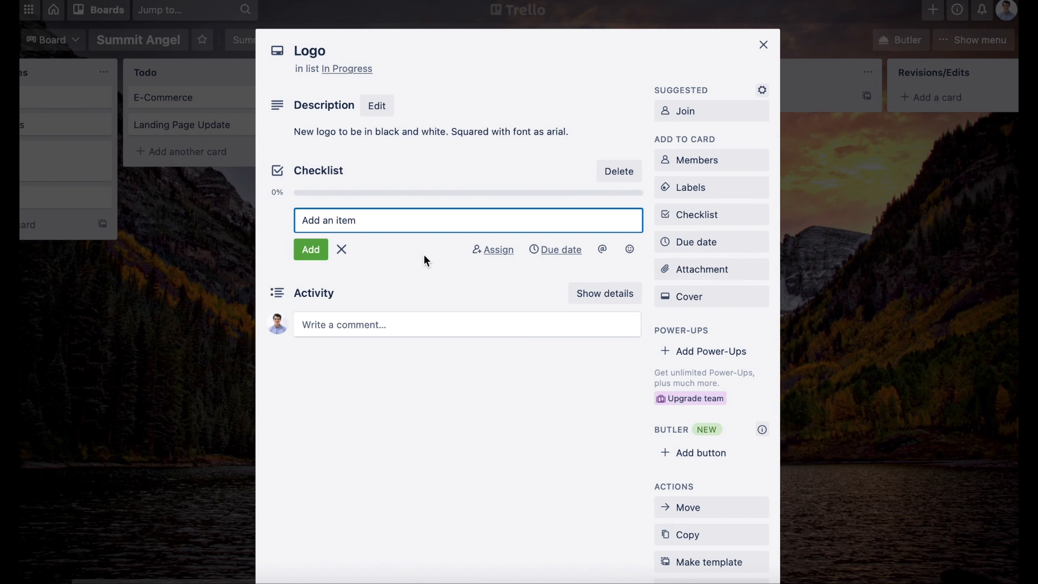
type("Original Design options")
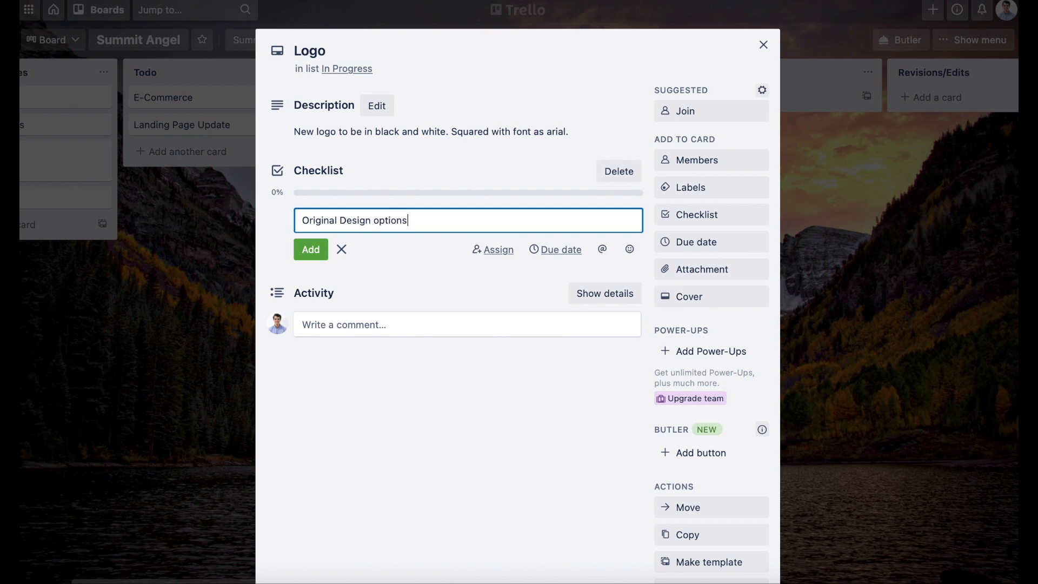
key("Return")
type("Round 1")
key("Return")
type("Round 2")
key("Return")
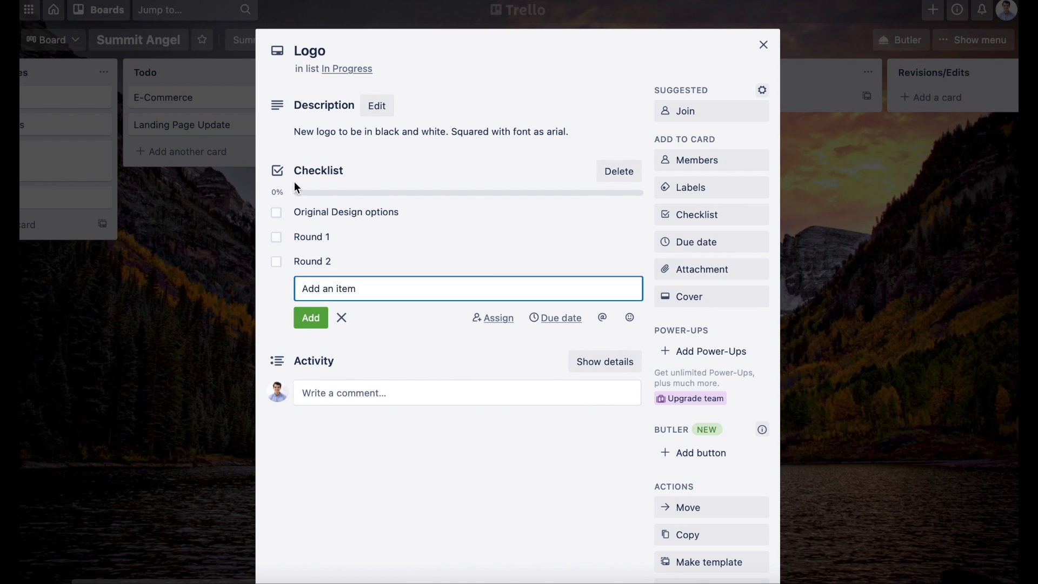
left_click(276, 213)
left_click(276, 236)
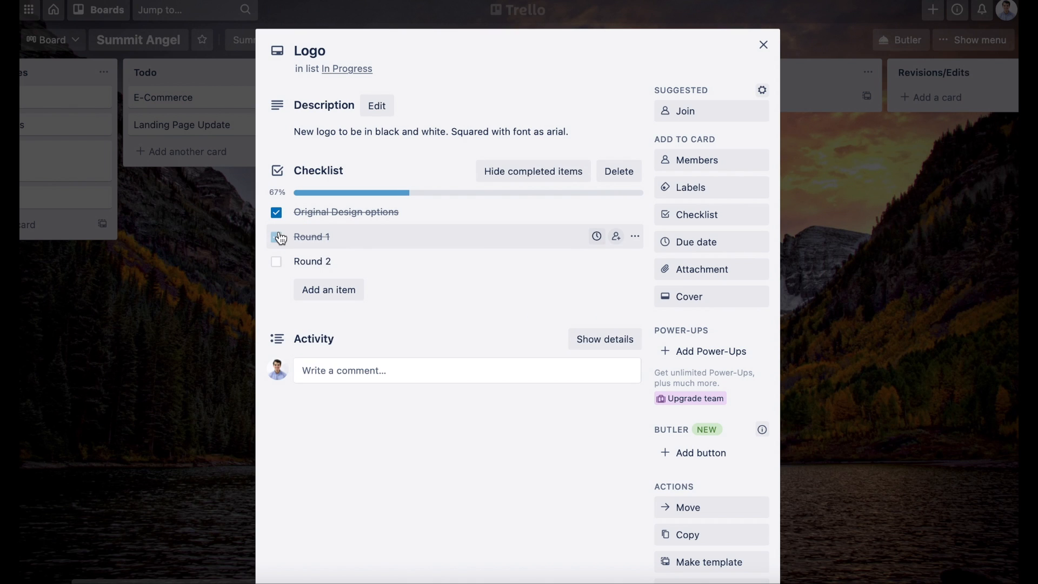
Step: Post a comment on the Logo card mentioning the team member with "I like option 1 of the logo. Let's go with that!", and close the card
left_click(330, 370)
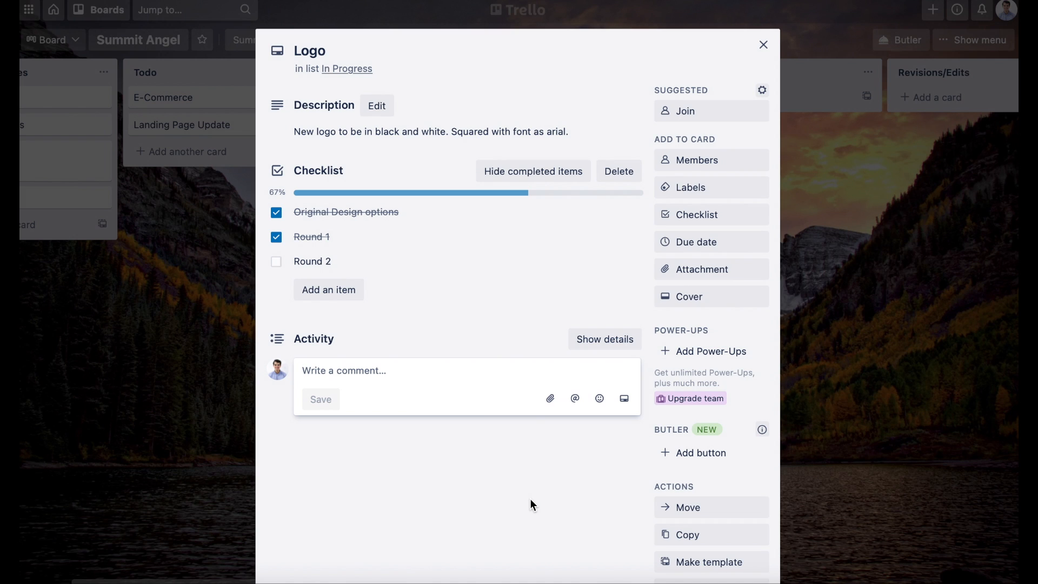
type("@kevin")
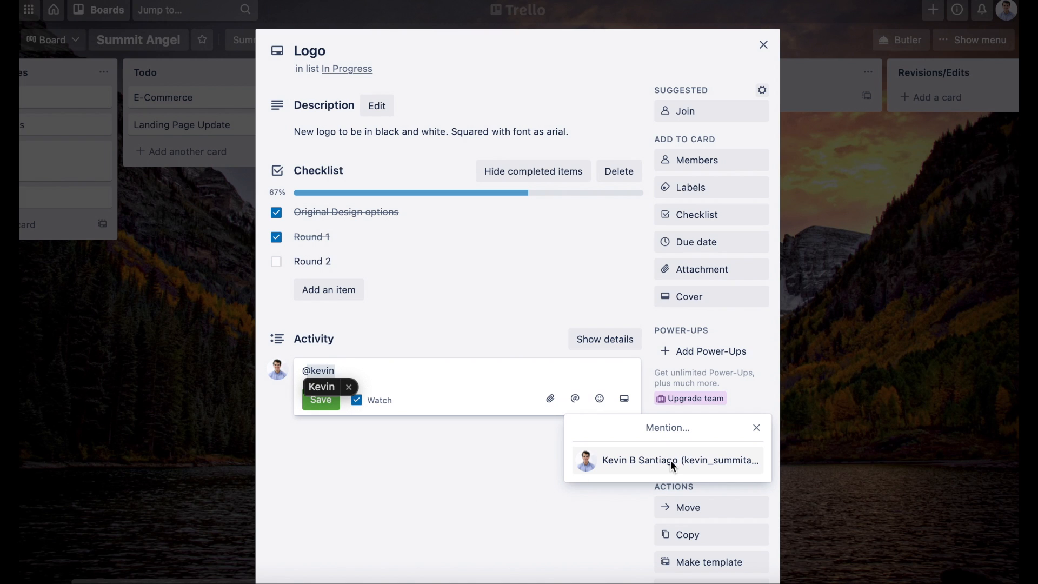
left_click(669, 460)
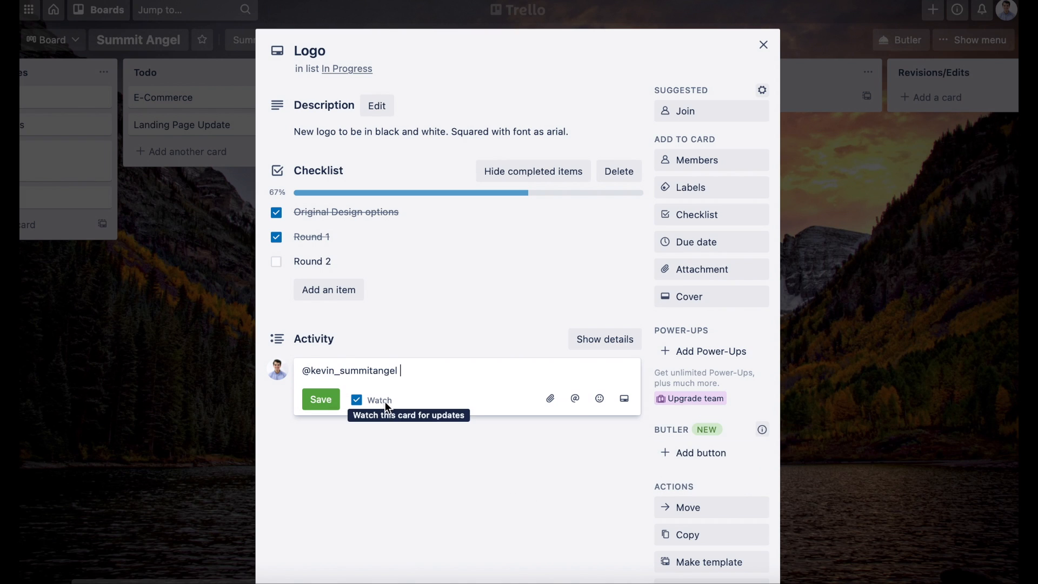
key("Return")
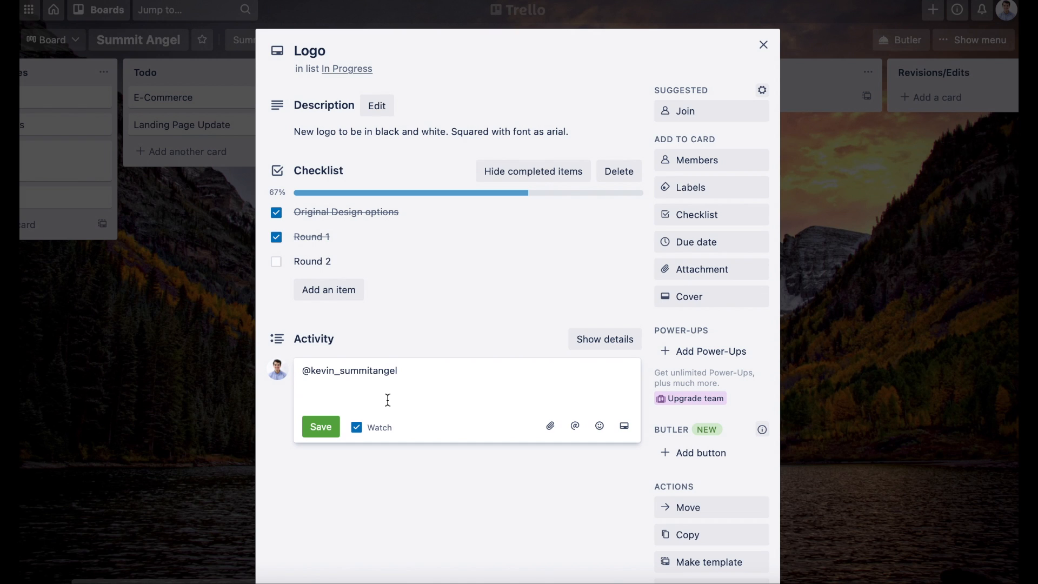
type("I like option 1 of the logo. Let's go with that!")
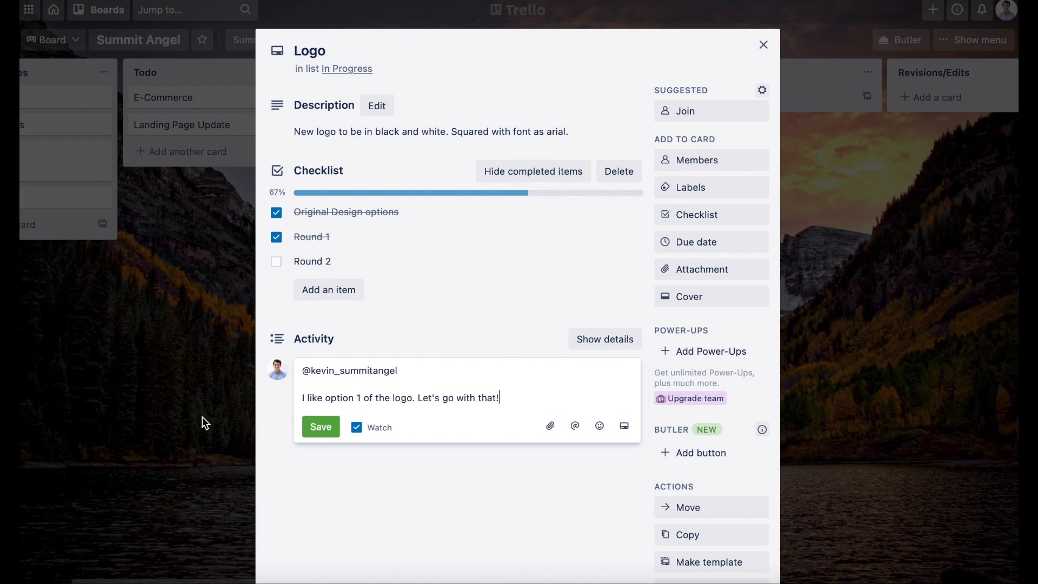
left_click(321, 427)
scroll(347, 439, "down", 3)
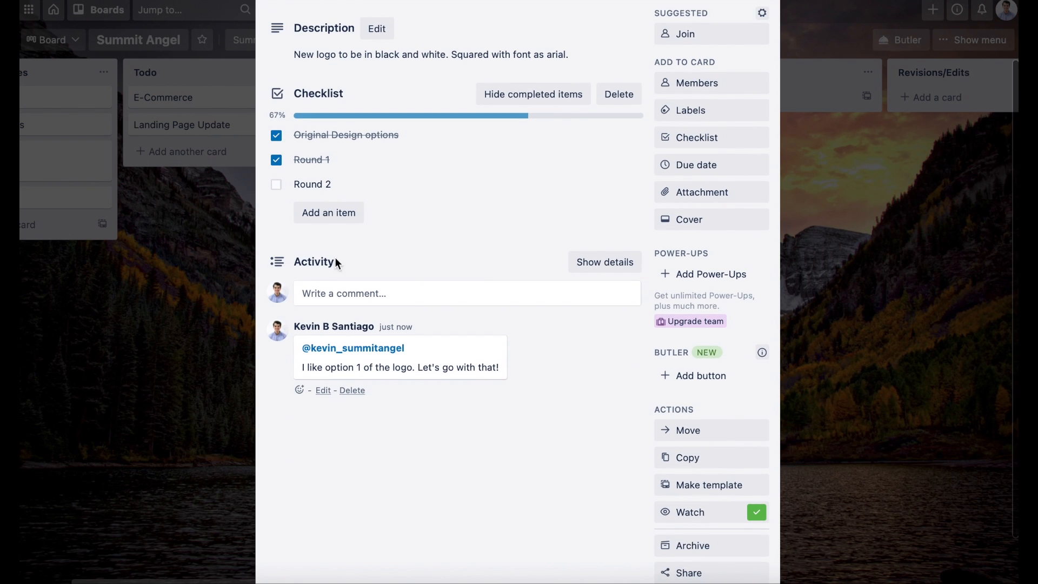
scroll(372, 503, "down", 2)
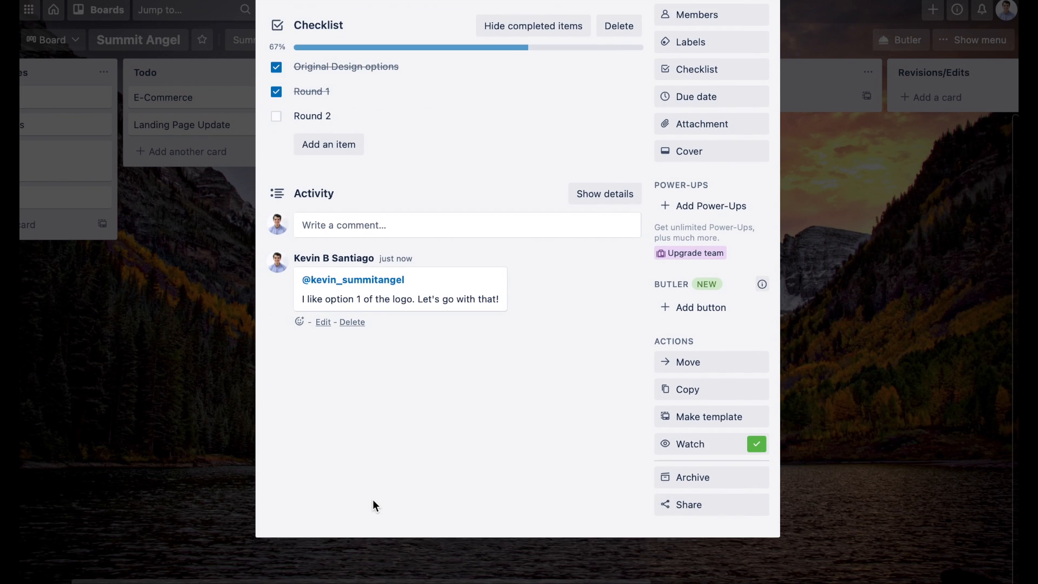
scroll(398, 325, "up", 4)
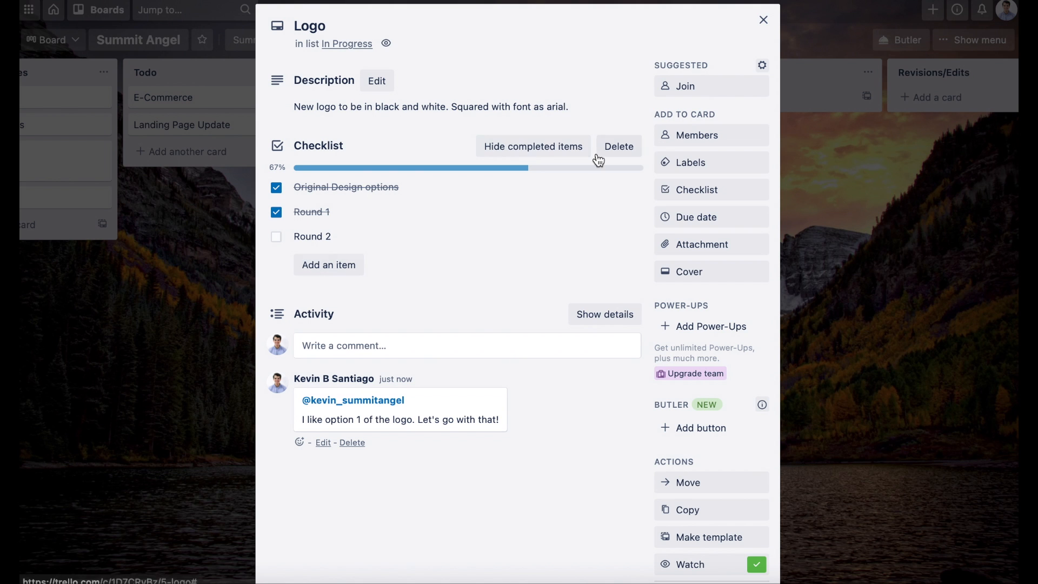
left_click(763, 20)
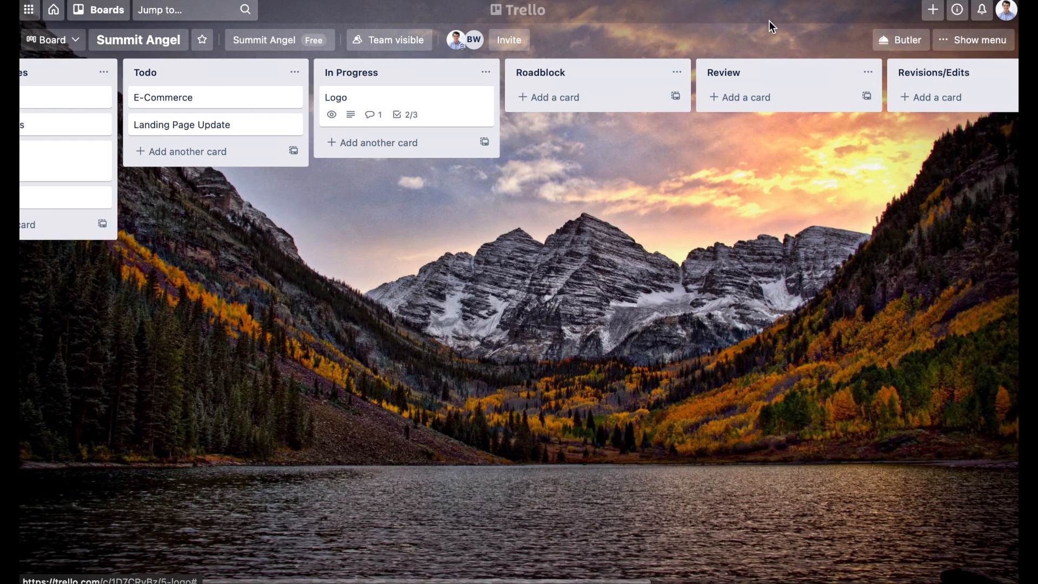
Step: Move the Logo card from In Progress to the Review list
scroll(534, 207, "right", 2)
scroll(473, 208, "right", 3)
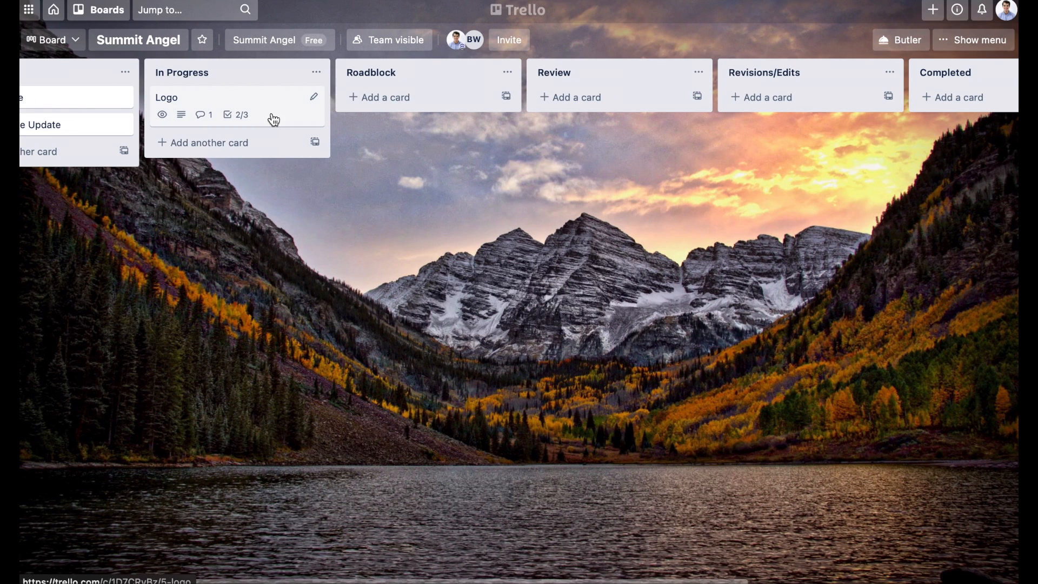
left_click_drag(265, 113, 622, 114)
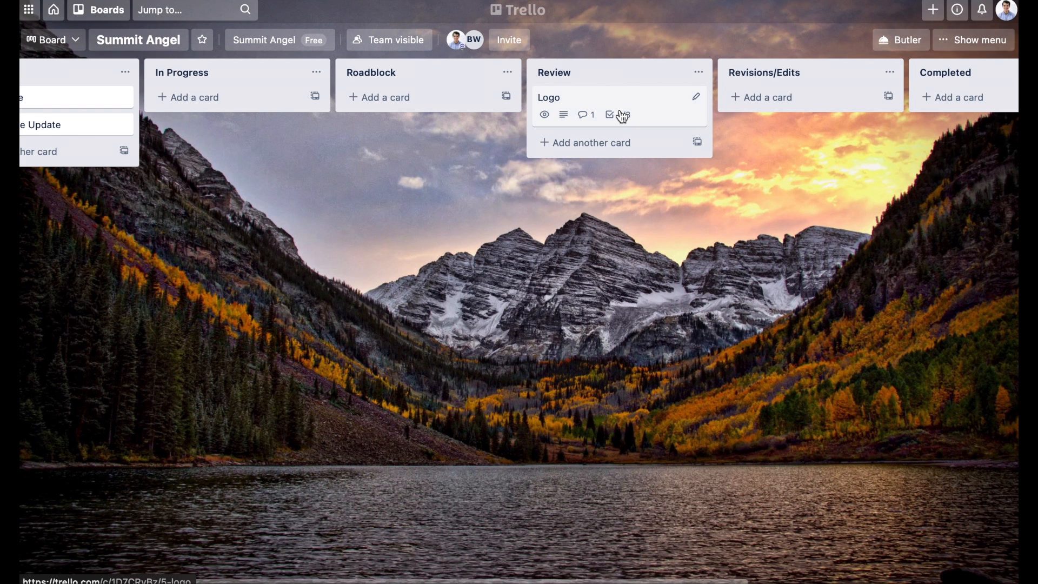
left_click(655, 112)
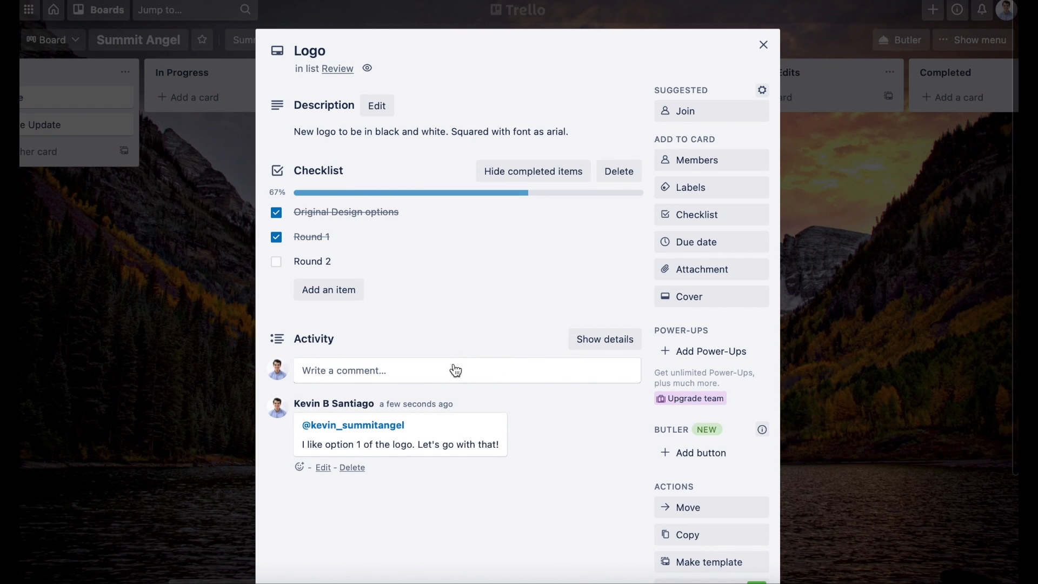
left_click(455, 368)
type("@board")
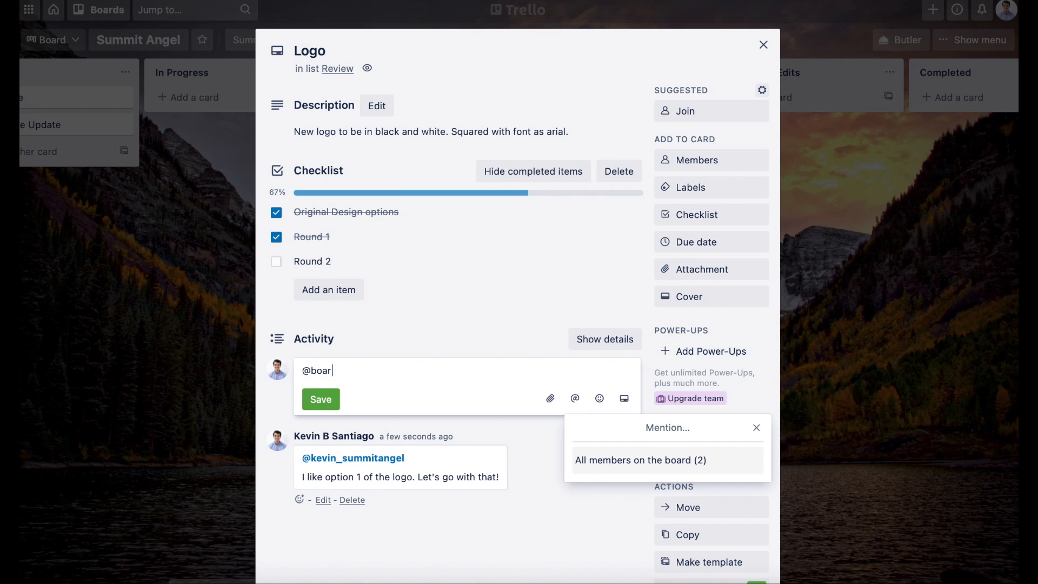
key("Return")
key("Return")
type("Time for you to review.")
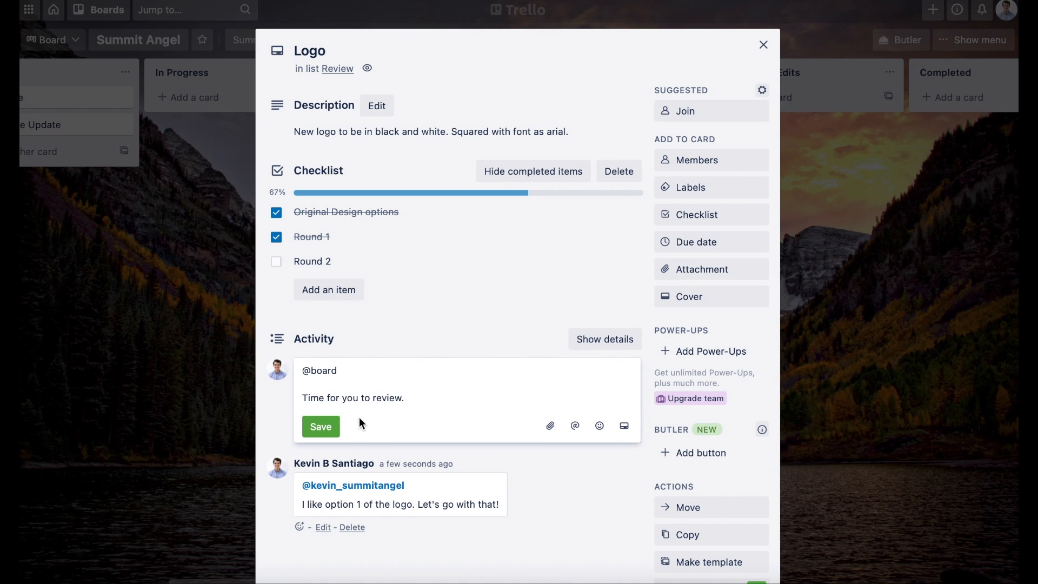
left_click(324, 427)
left_click(952, 270)
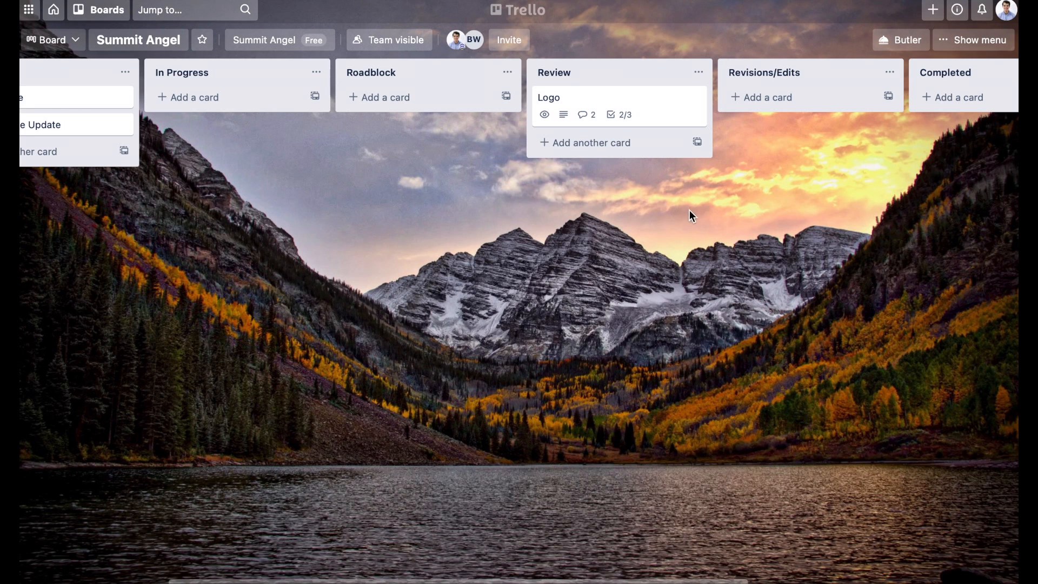
scroll(630, 151, "right", 3)
left_click_drag(522, 108, 892, 98)
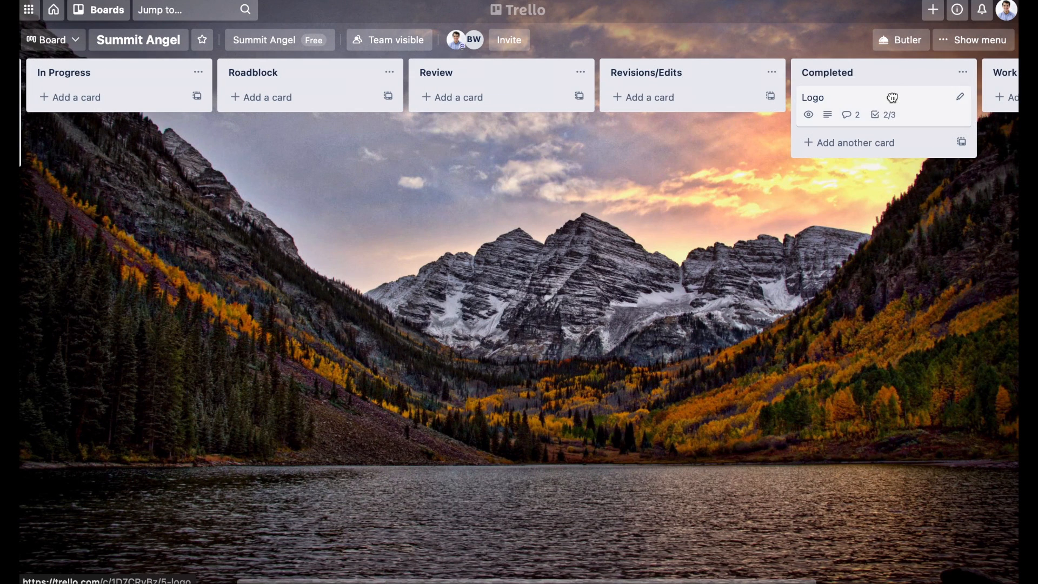
left_click(863, 103)
left_click(489, 372)
type("@board")
key("Return")
type("Project complete")
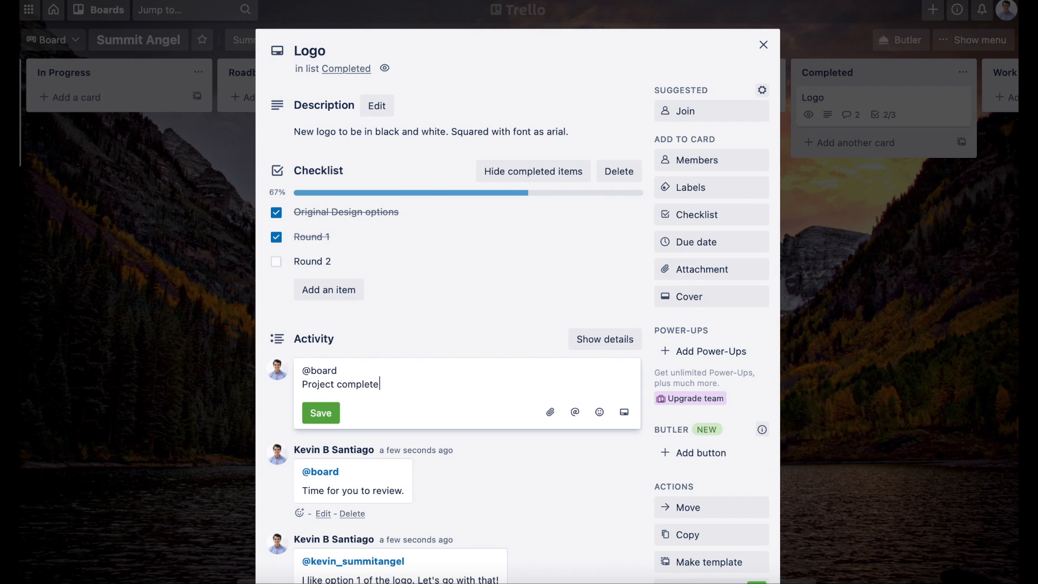
left_click(316, 417)
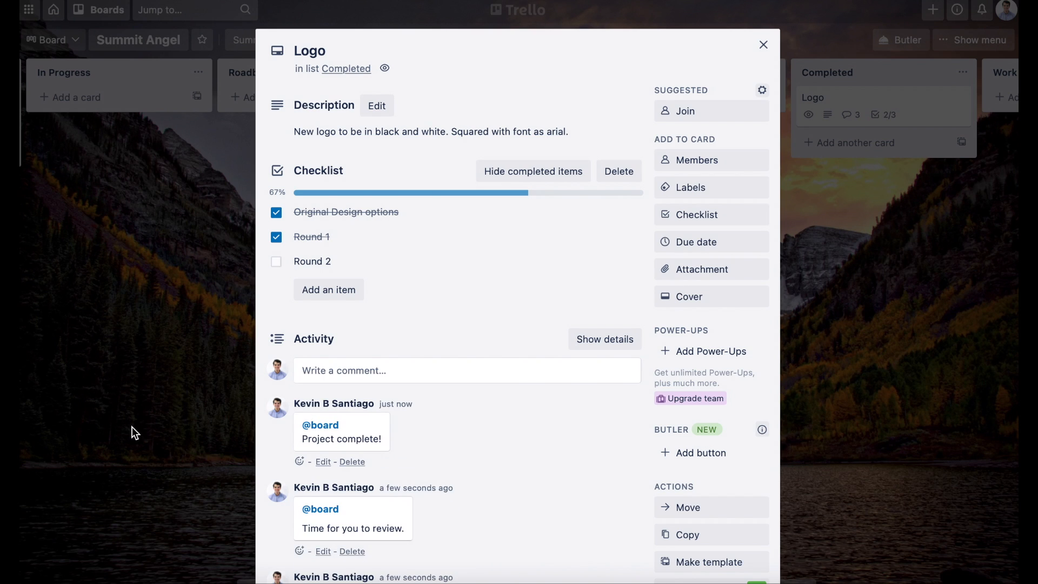
left_click(131, 426)
scroll(439, 297, "left", 6)
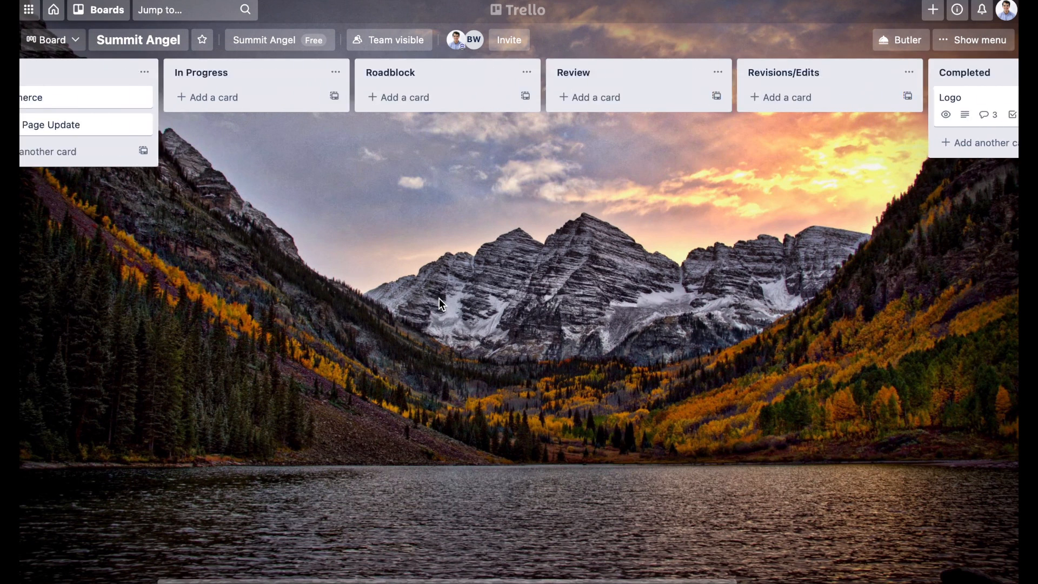
scroll(439, 297, "left", 2)
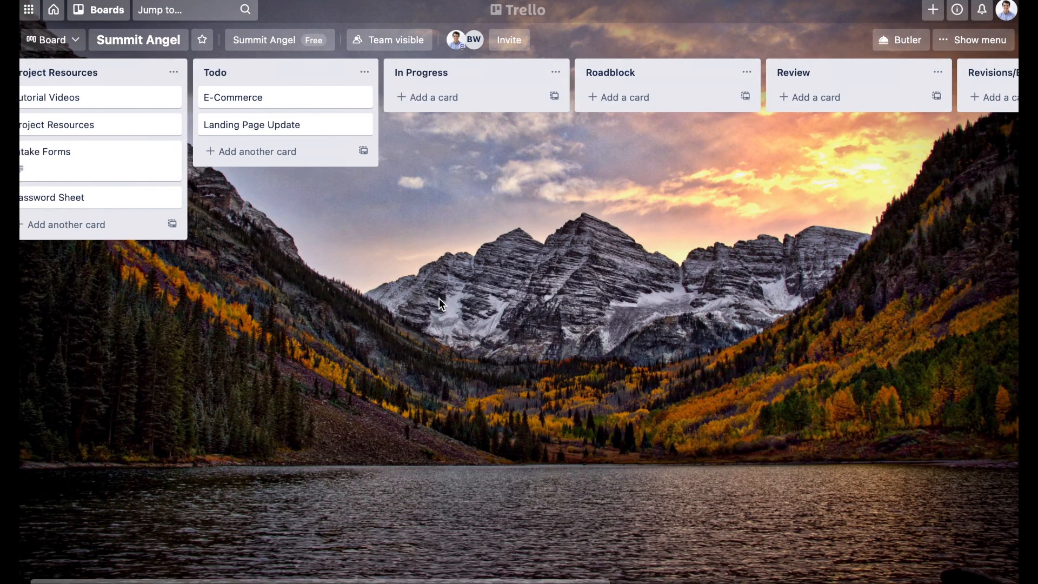
scroll(459, 316, "right", 10)
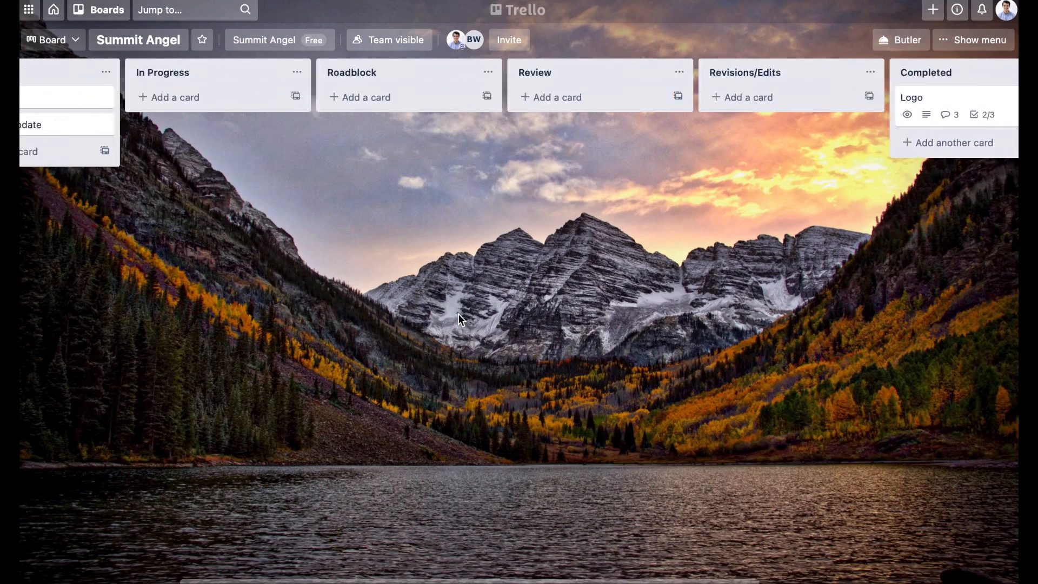